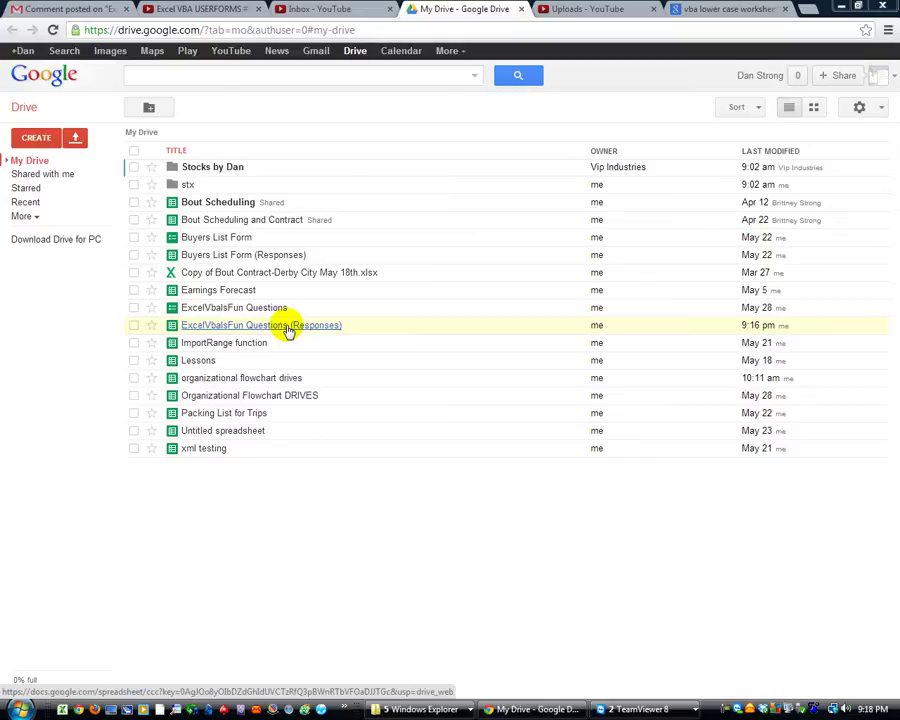
Open the ExcelVbaIsFun Questions (Responses) spreadsheet and review the answers on more content versus well-edited videos
left_click(287, 328)
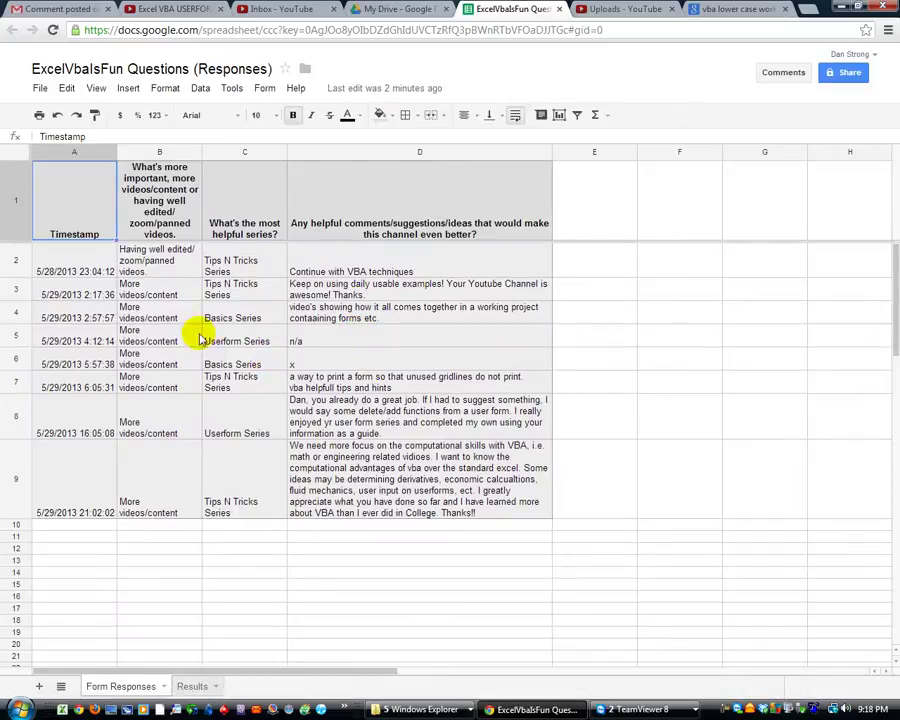
left_click(135, 290)
left_click(160, 259)
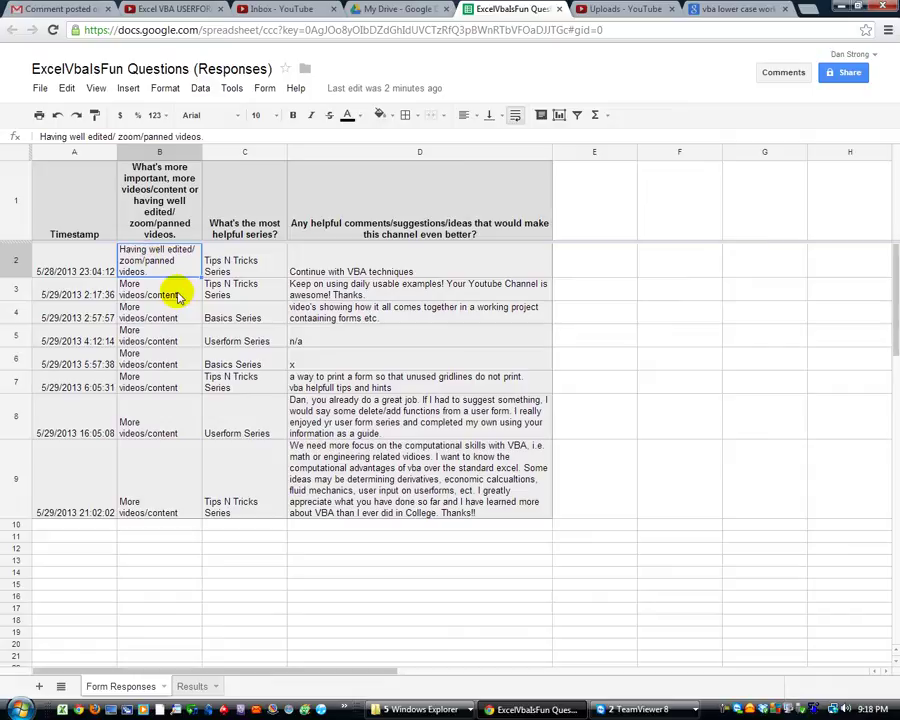
left_click(175, 291)
left_click(174, 319)
left_click(176, 341)
left_click(173, 362)
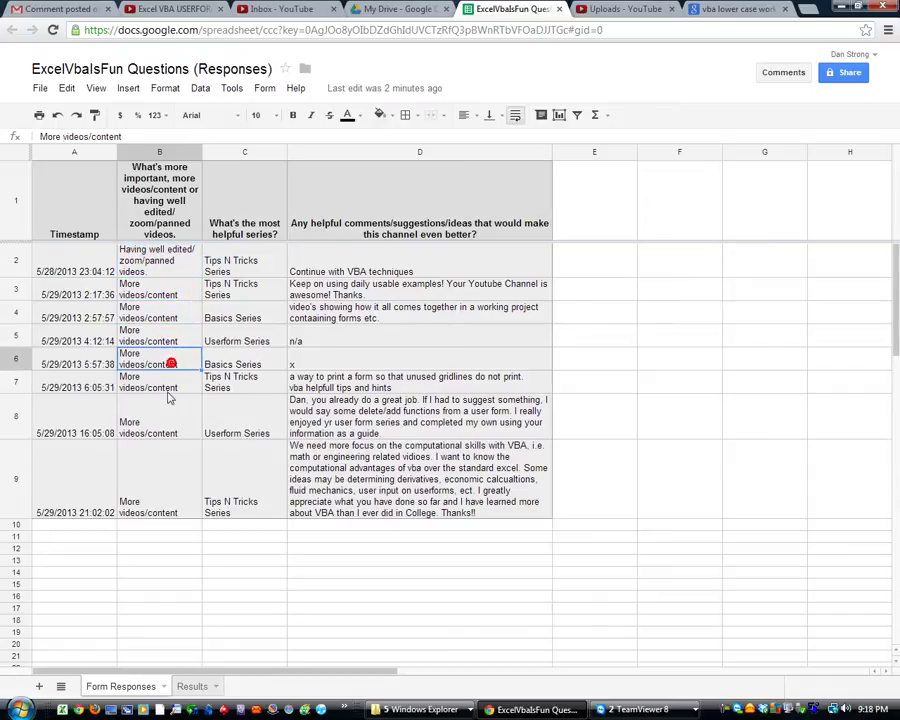
left_click(170, 388)
left_click(166, 433)
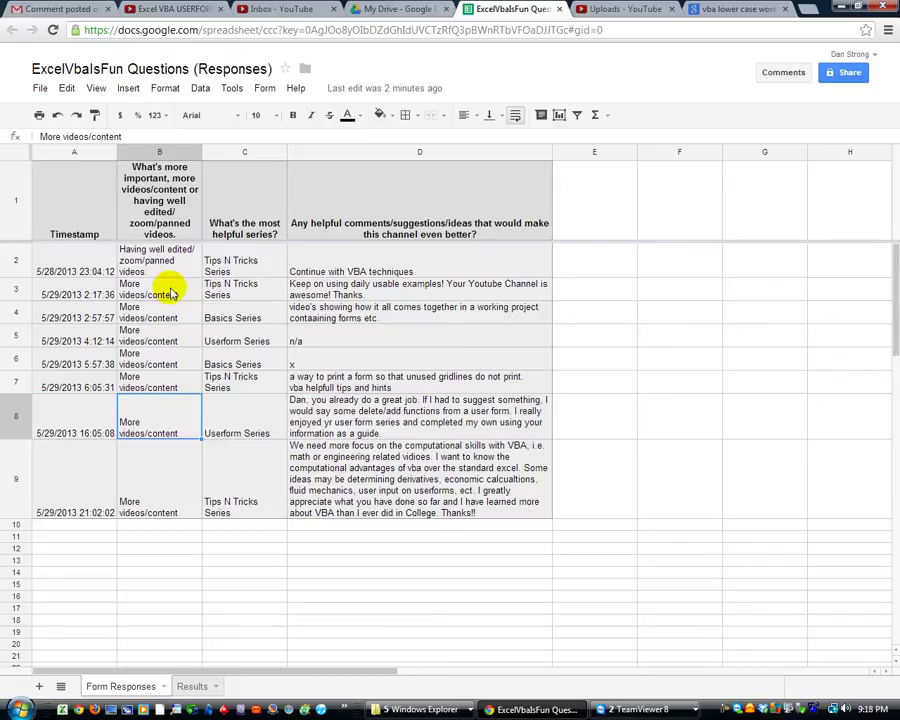
Review the answers on the most helpful series and the viewers' comments and suggestions for the channel
left_click(235, 260)
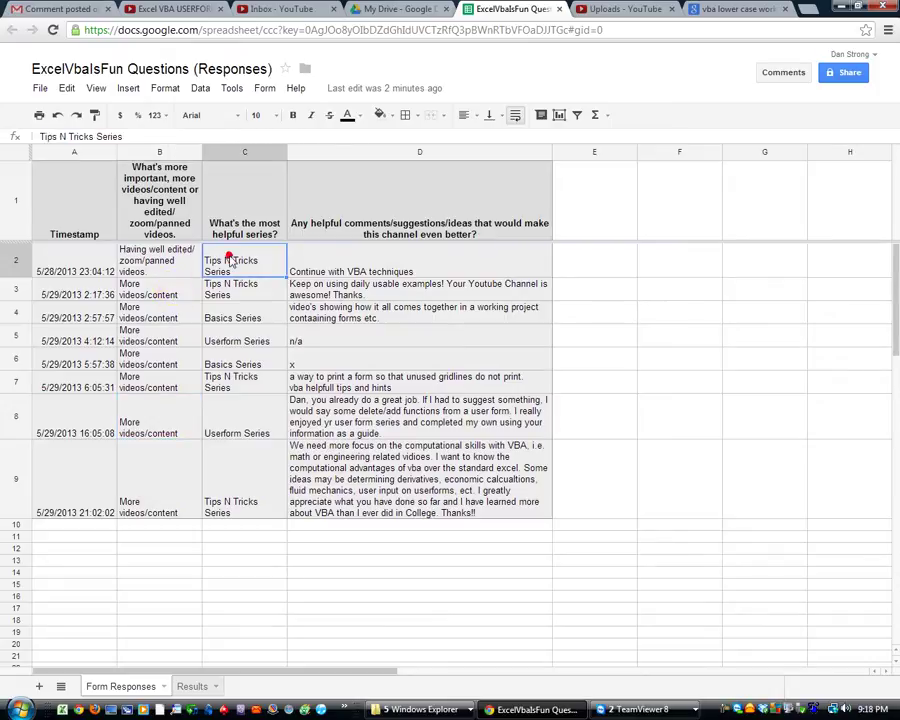
left_click(233, 290)
left_click(234, 314)
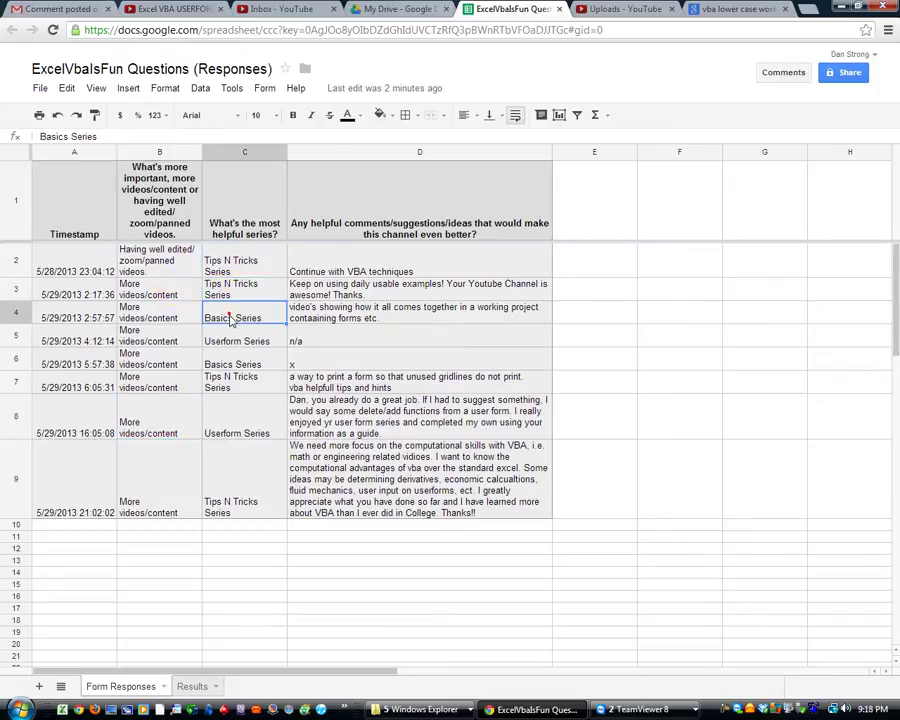
left_click(240, 432)
left_click(239, 387)
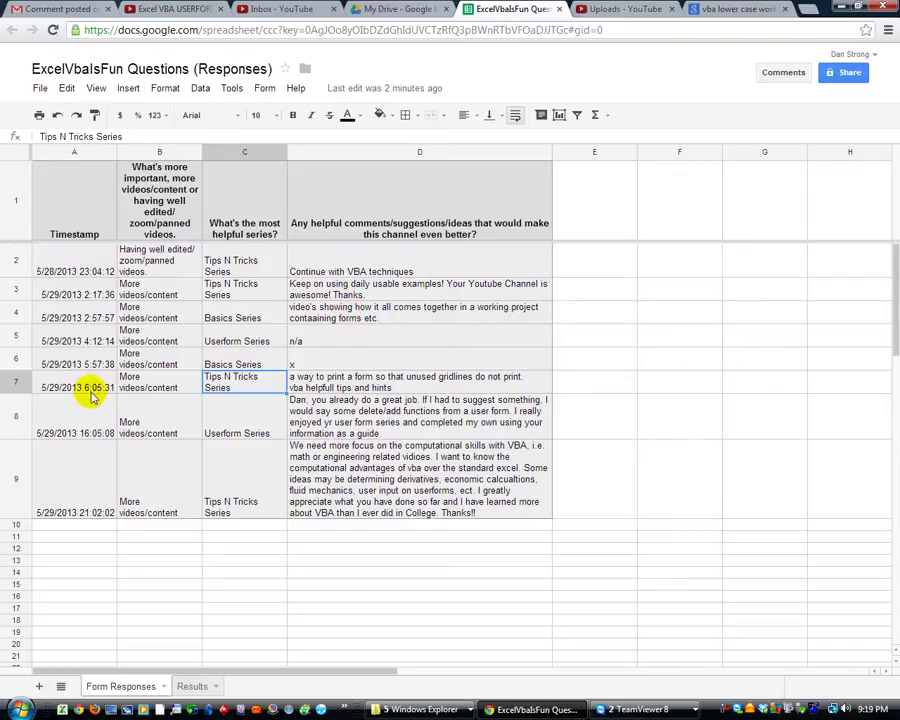
scroll(90, 400, "down", 3)
scroll(90, 400, "up", 3)
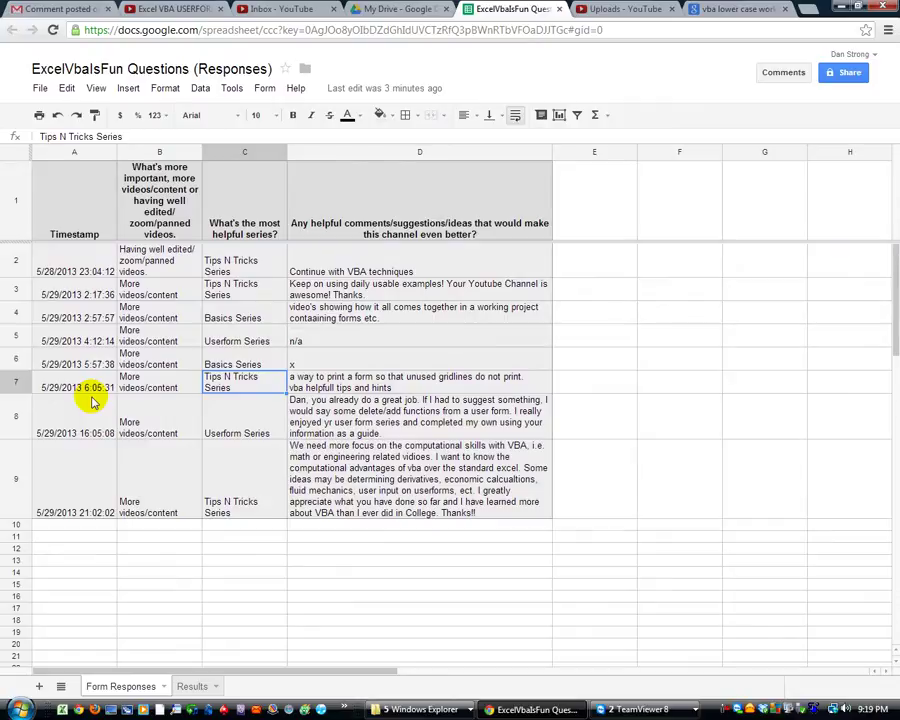
left_click(390, 263)
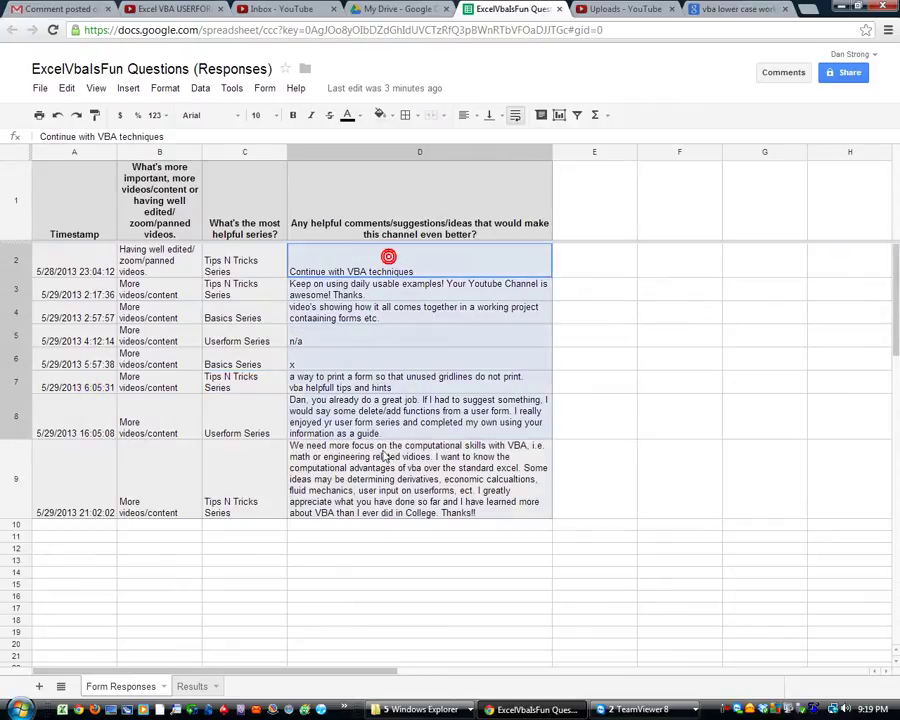
left_click(318, 511)
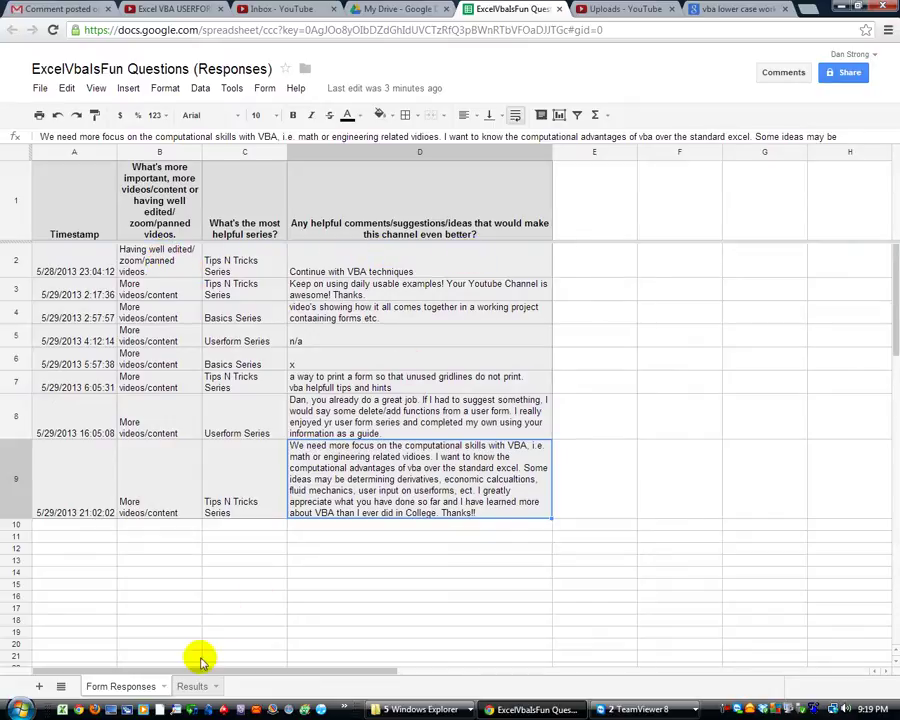
Open the Results sheet and inspect the vote-counting formulas for the comment and series tables
left_click(190, 686)
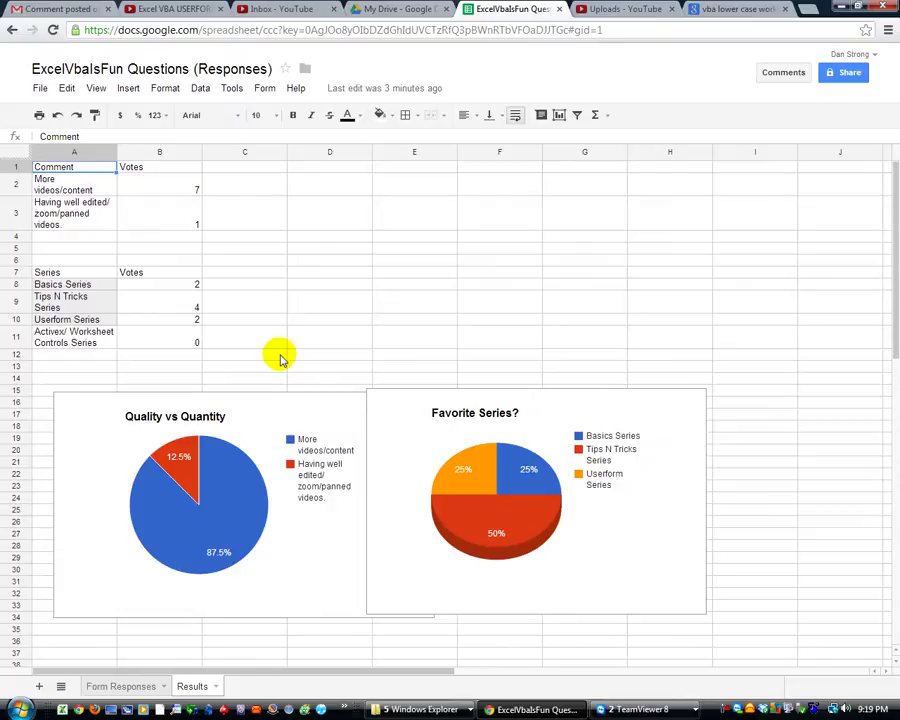
left_click(181, 193)
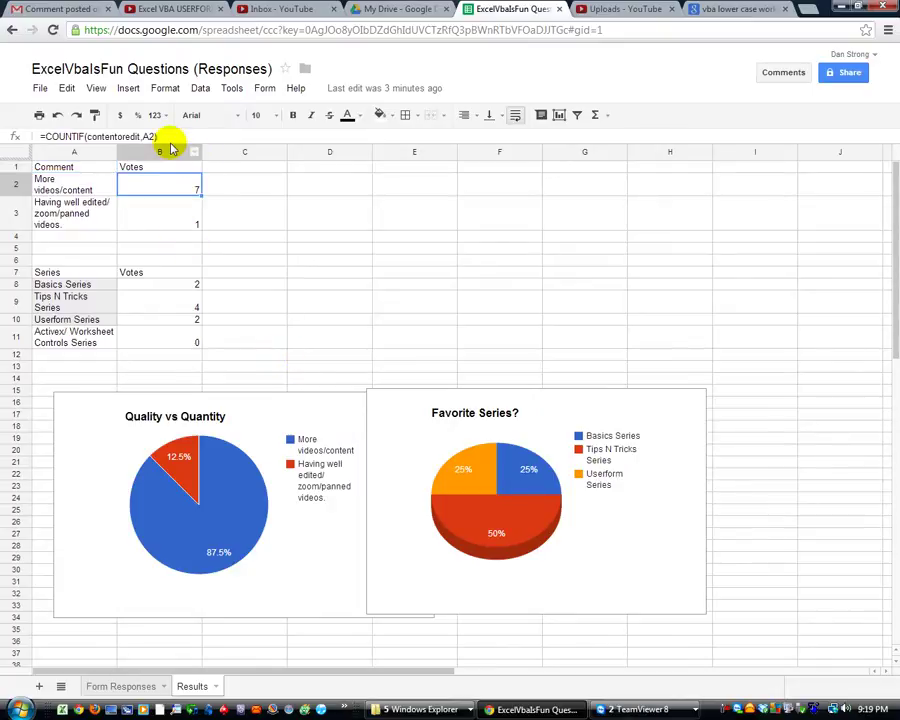
left_click(156, 287)
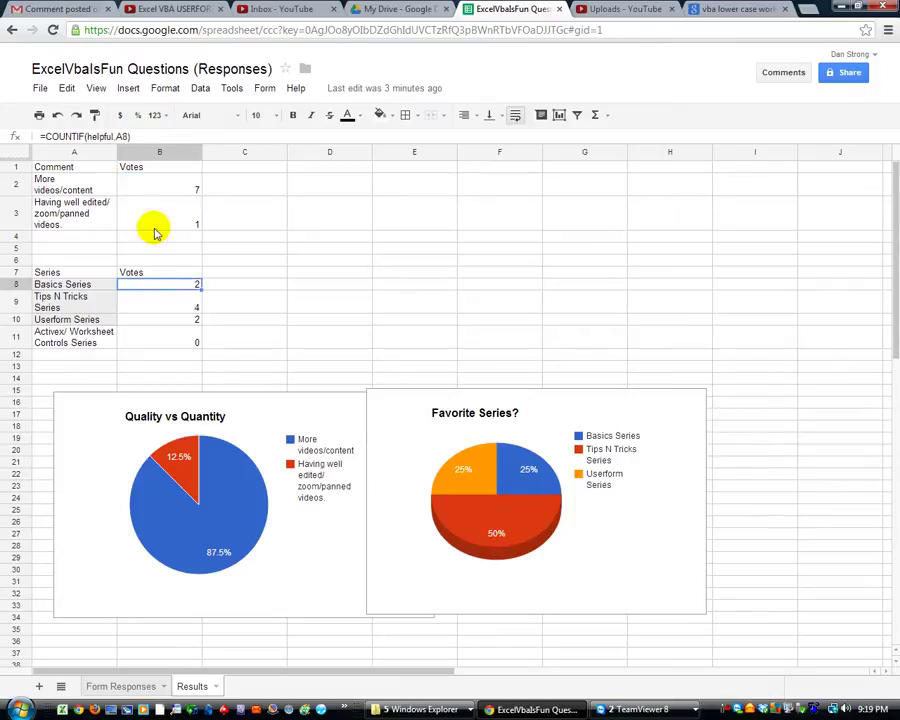
left_click(162, 300)
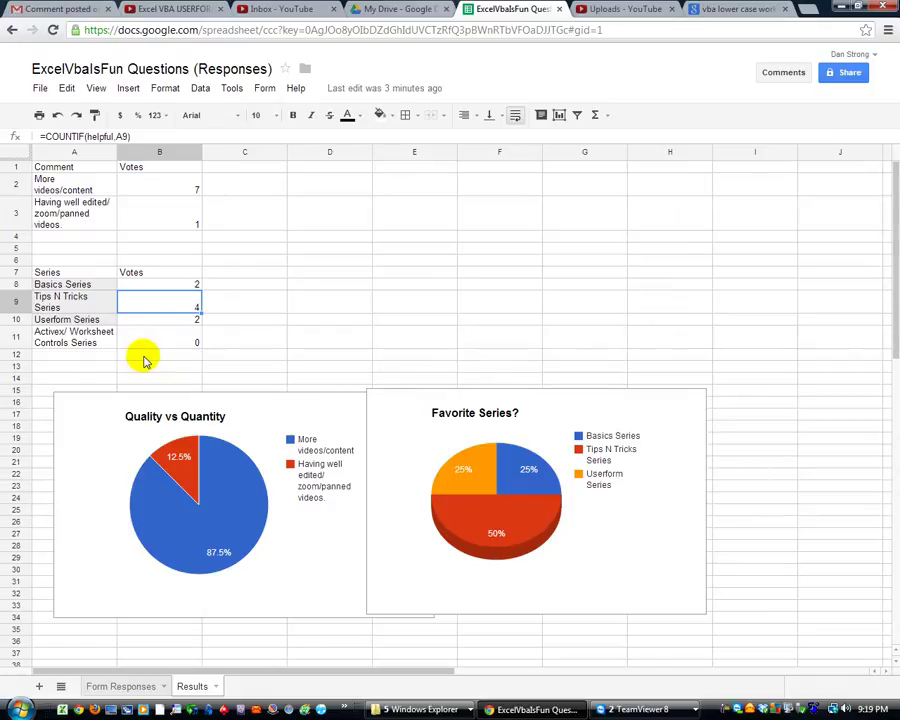
Examine the Quality vs Quantity and Favorite Series? pie charts on the Results sheet
left_click(237, 525)
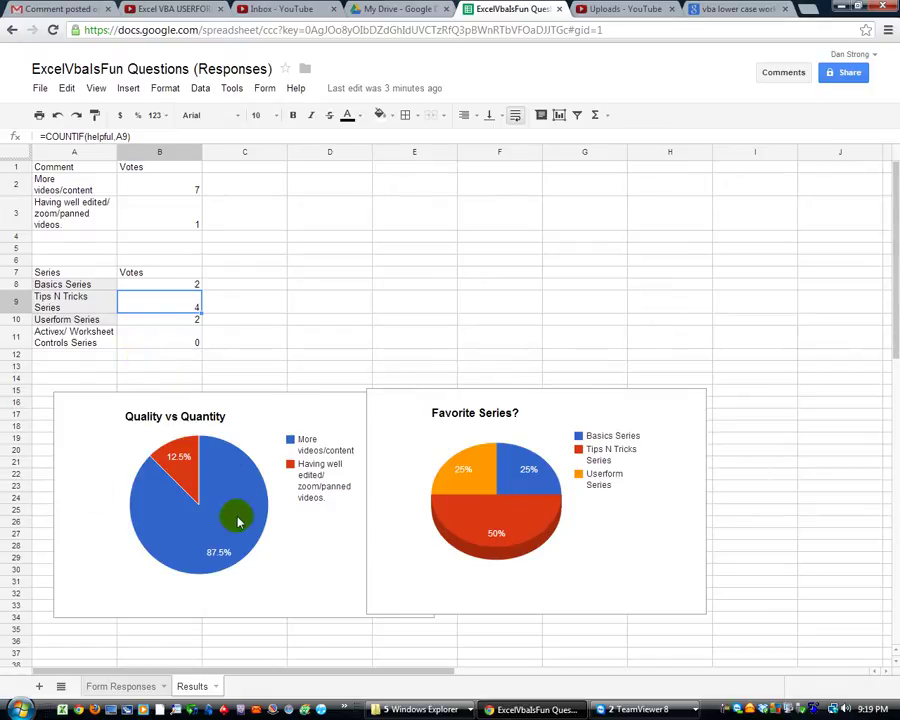
left_click(573, 497)
left_click(255, 508)
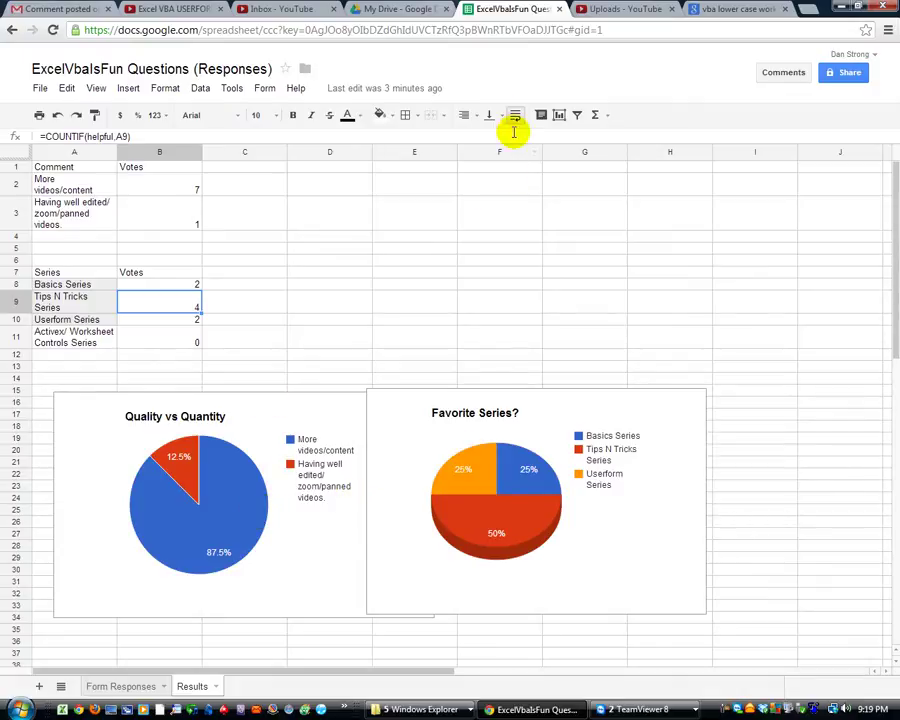
left_click(271, 527)
left_click(533, 475)
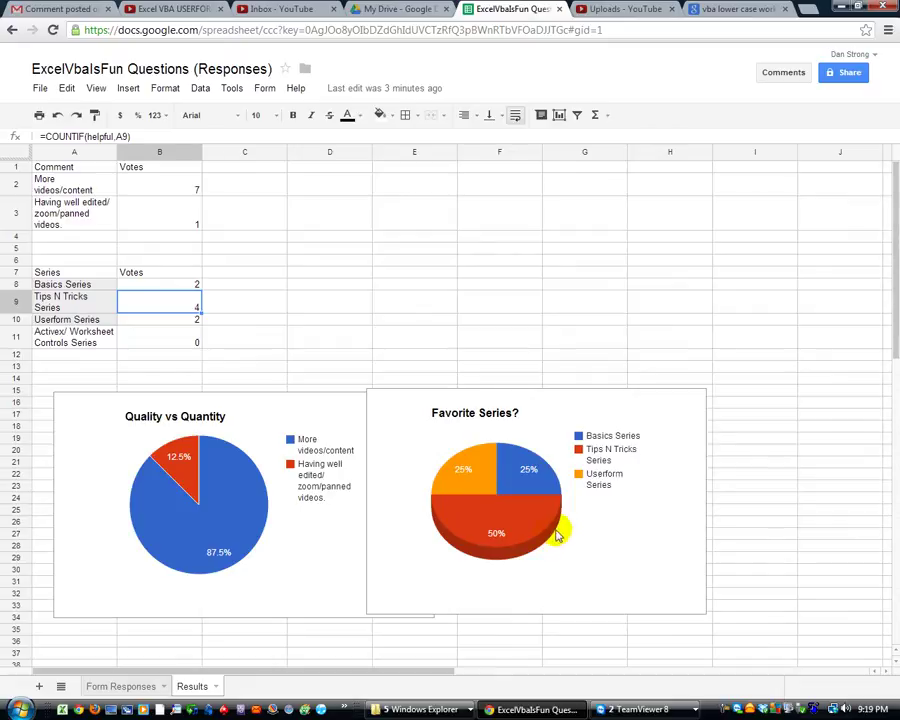
left_click(196, 484)
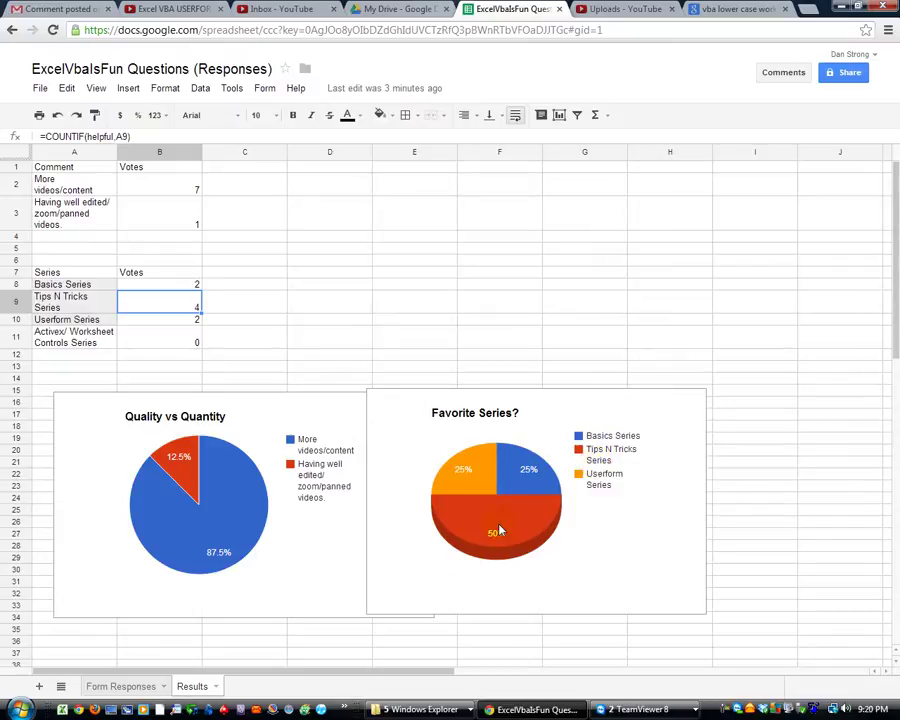
left_click(176, 497)
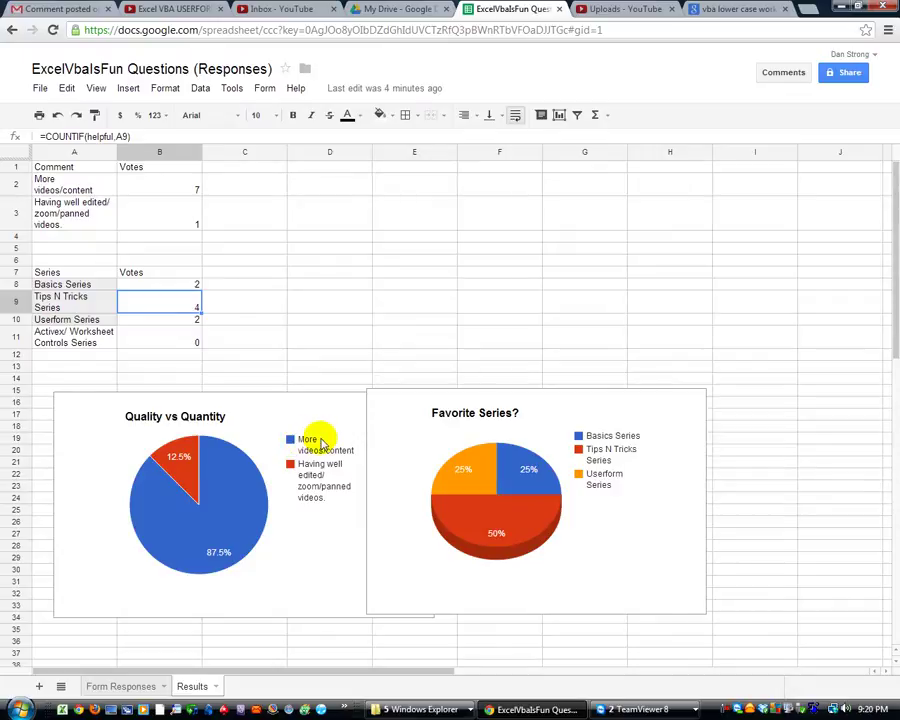
left_click(237, 567)
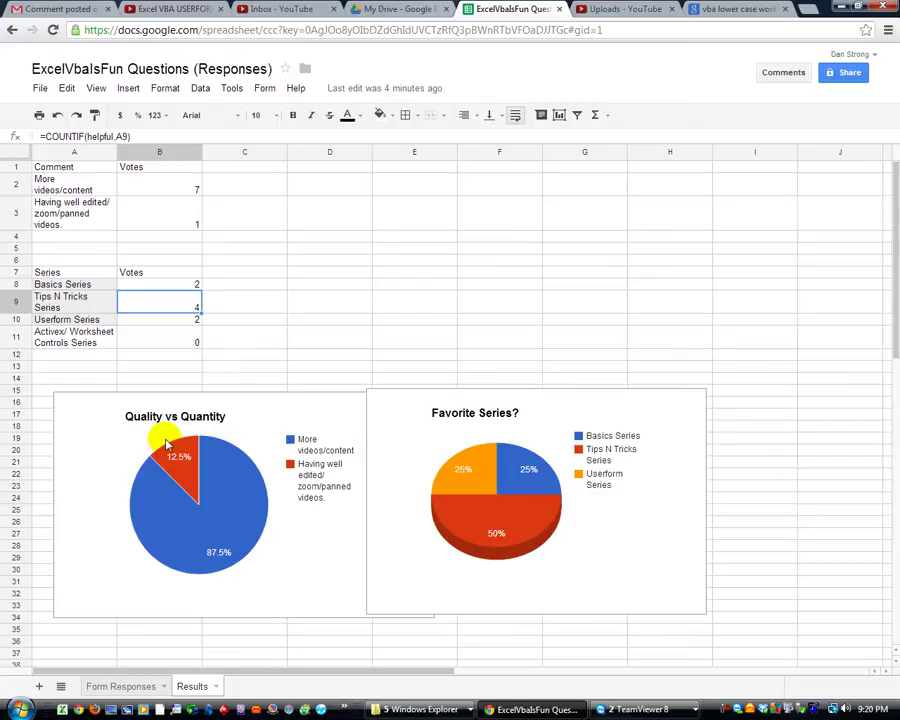
left_click(178, 476)
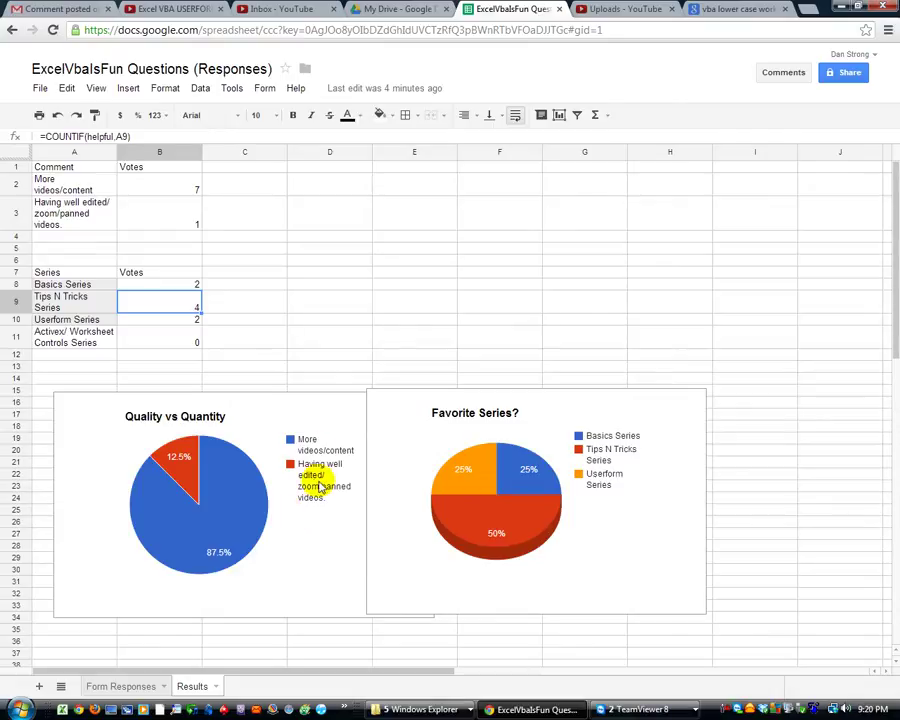
left_click(230, 471)
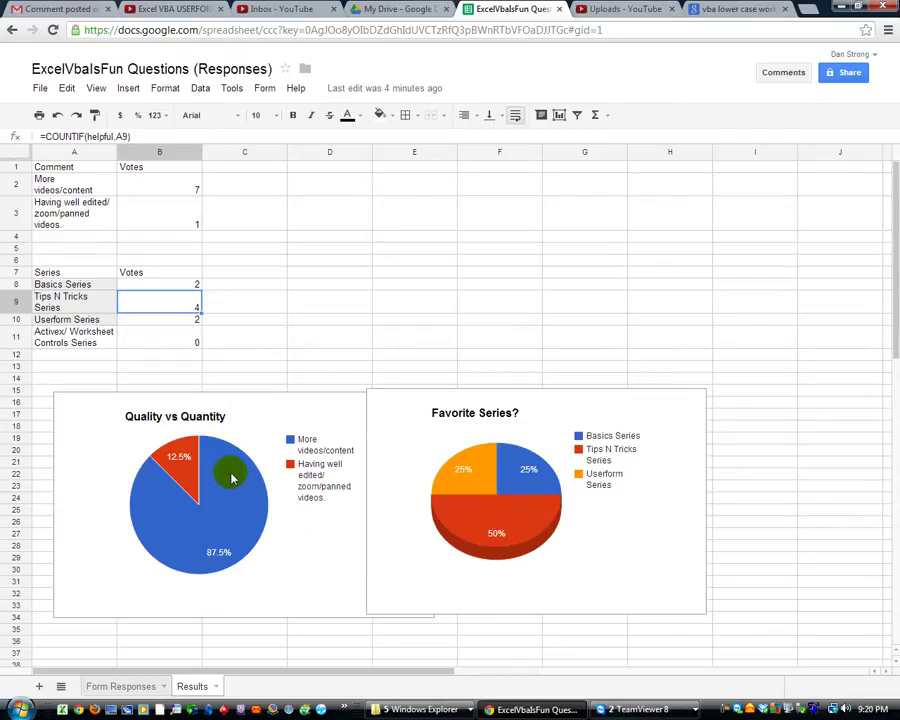